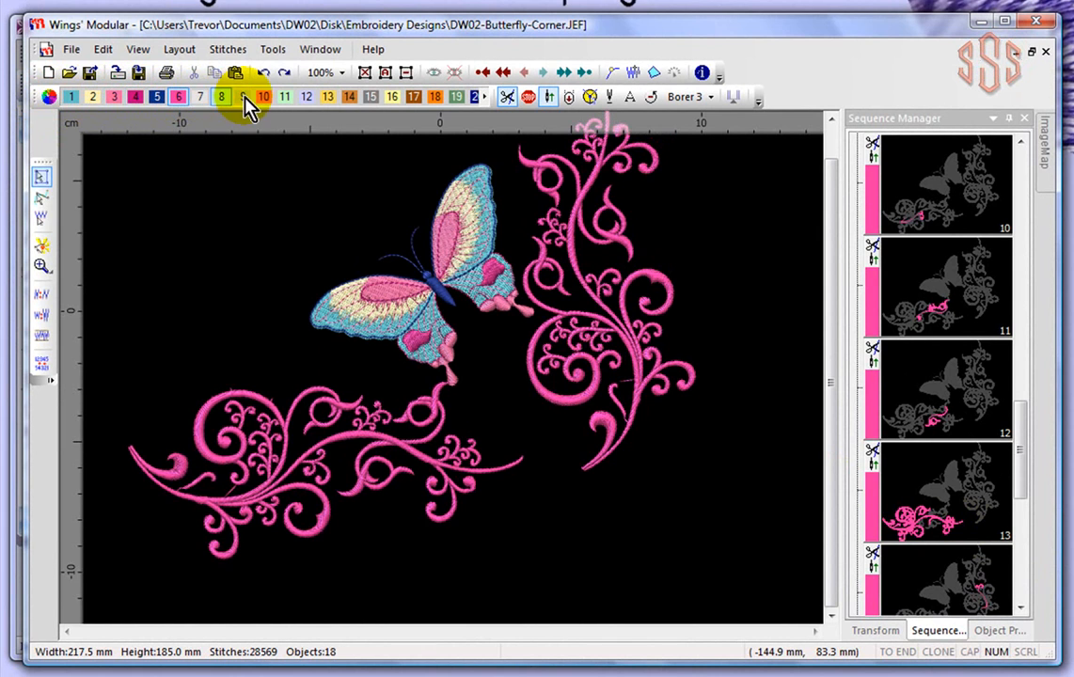
Recolor the four selected objects of the lower horizontal scrollwork with color 8, Green light, and deselect them.
left_click(485, 97)
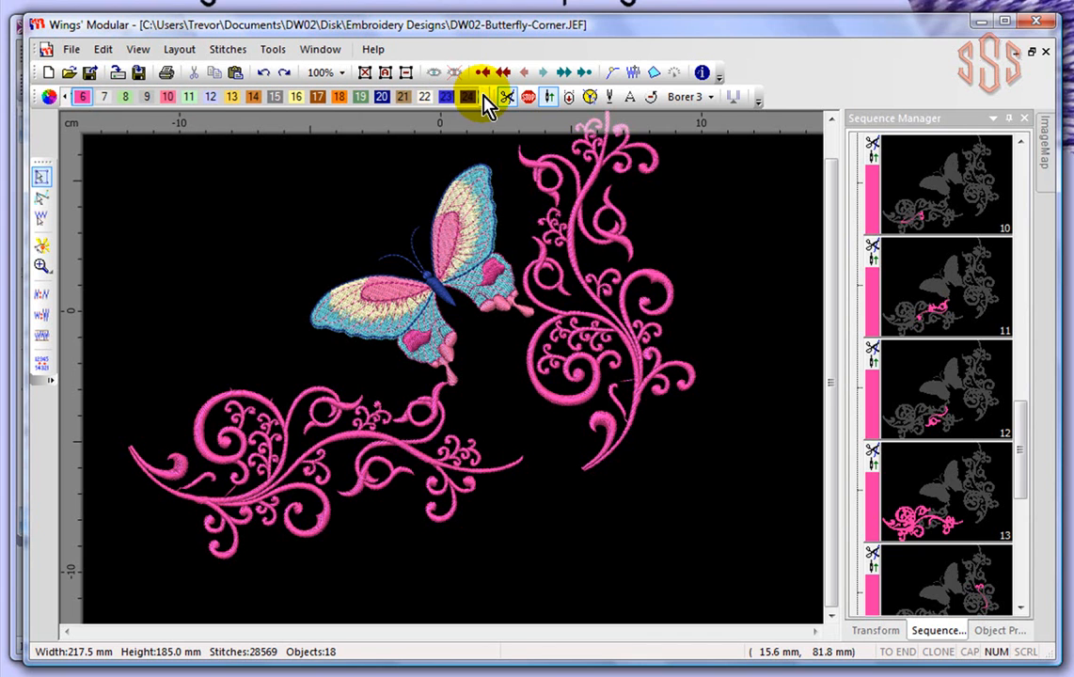
left_click_drag(485, 97, 476, 104)
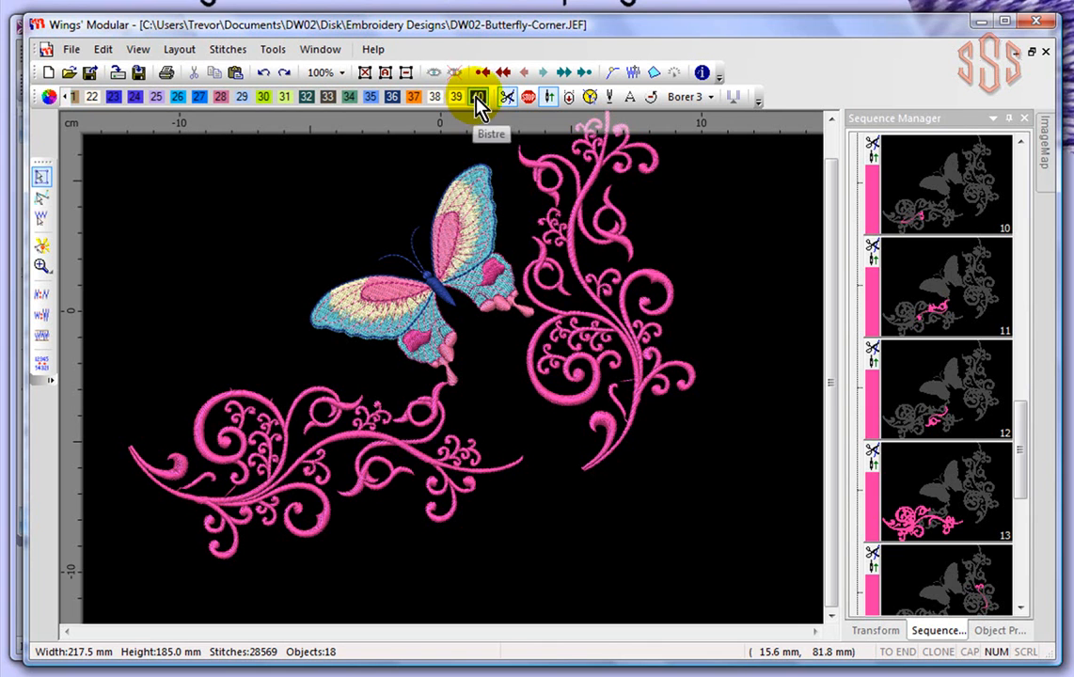
left_click_drag(64, 94, 63, 95)
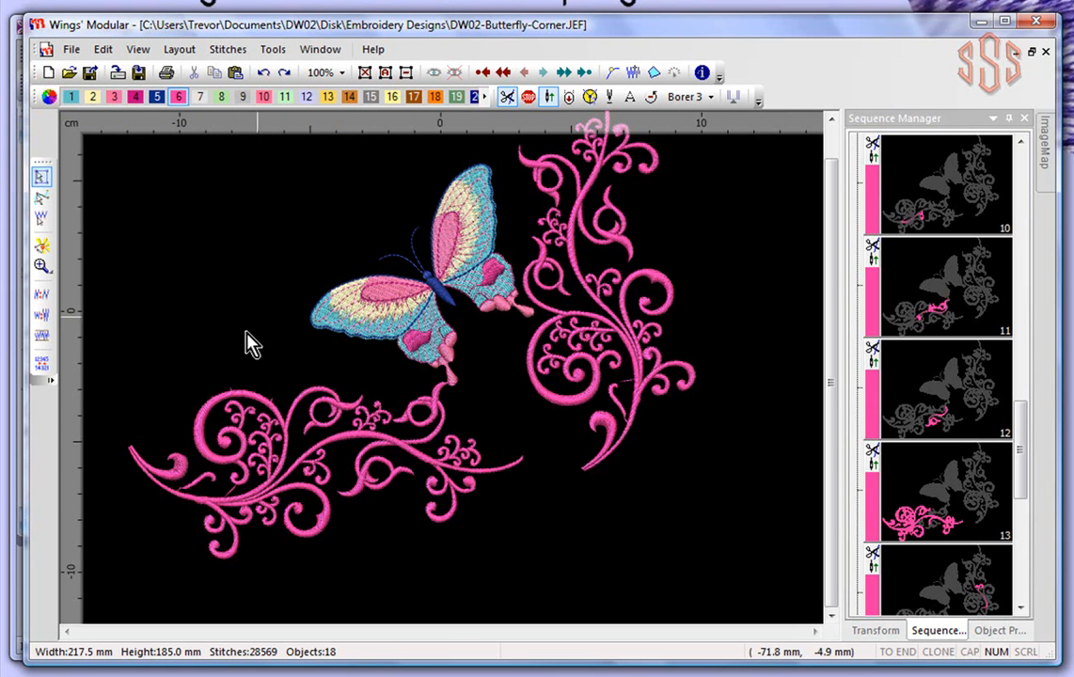
left_click_drag(99, 603, 547, 357)
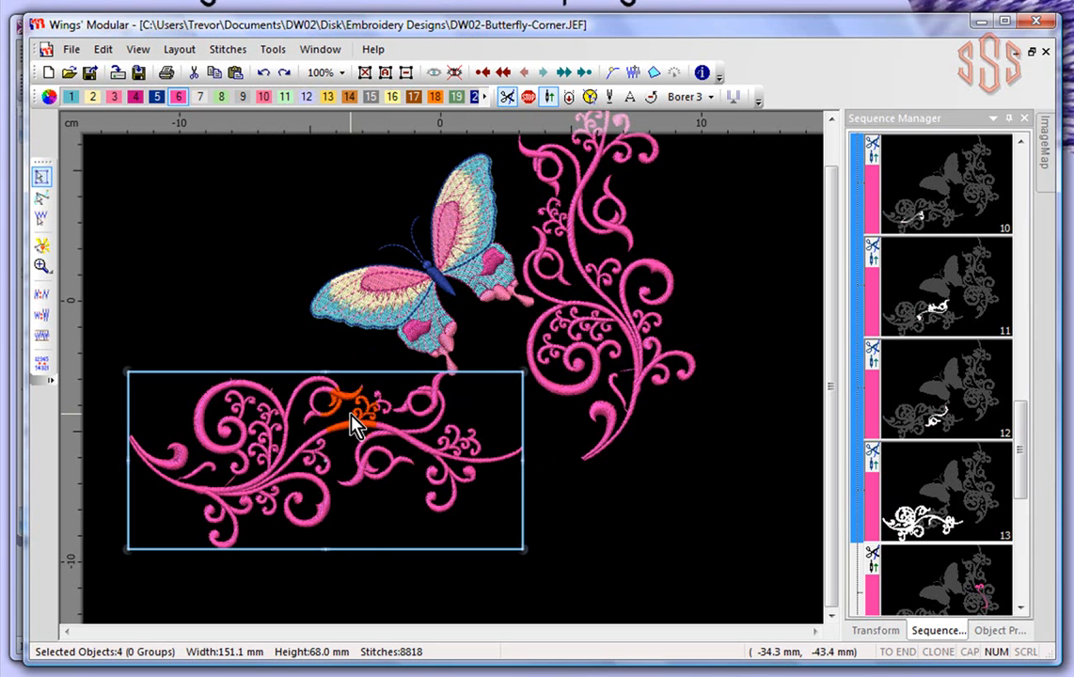
left_click(221, 97)
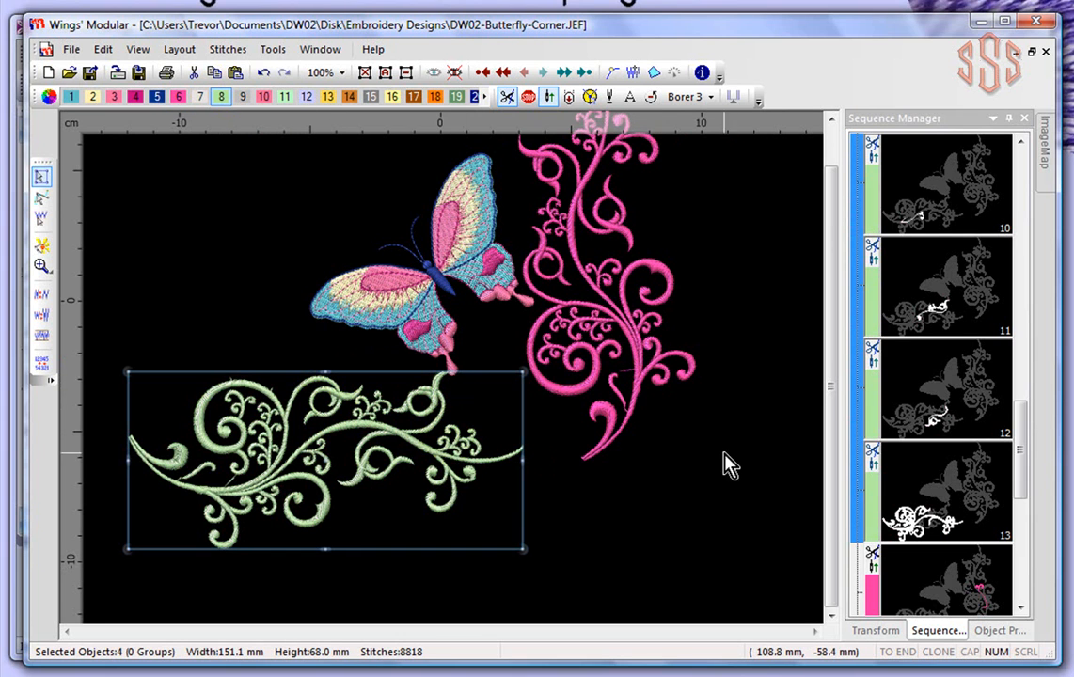
left_click(770, 365)
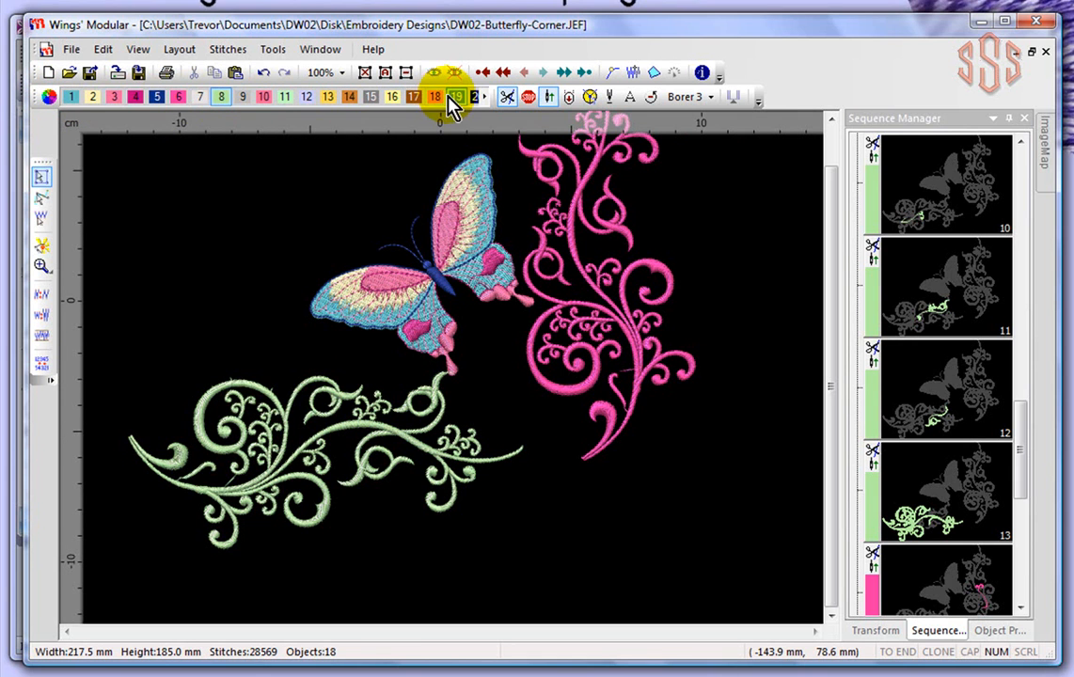
Convert all needle colors to the Madeira Classic thread palette in color management.
left_click(50, 98)
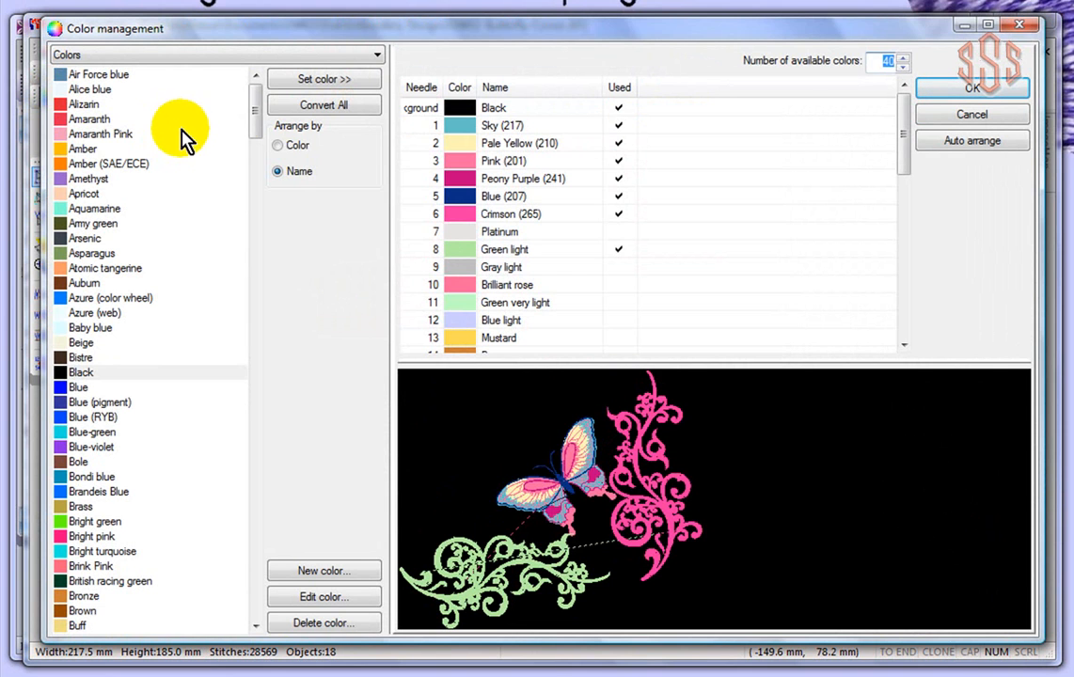
left_click_drag(260, 110, 225, 81)
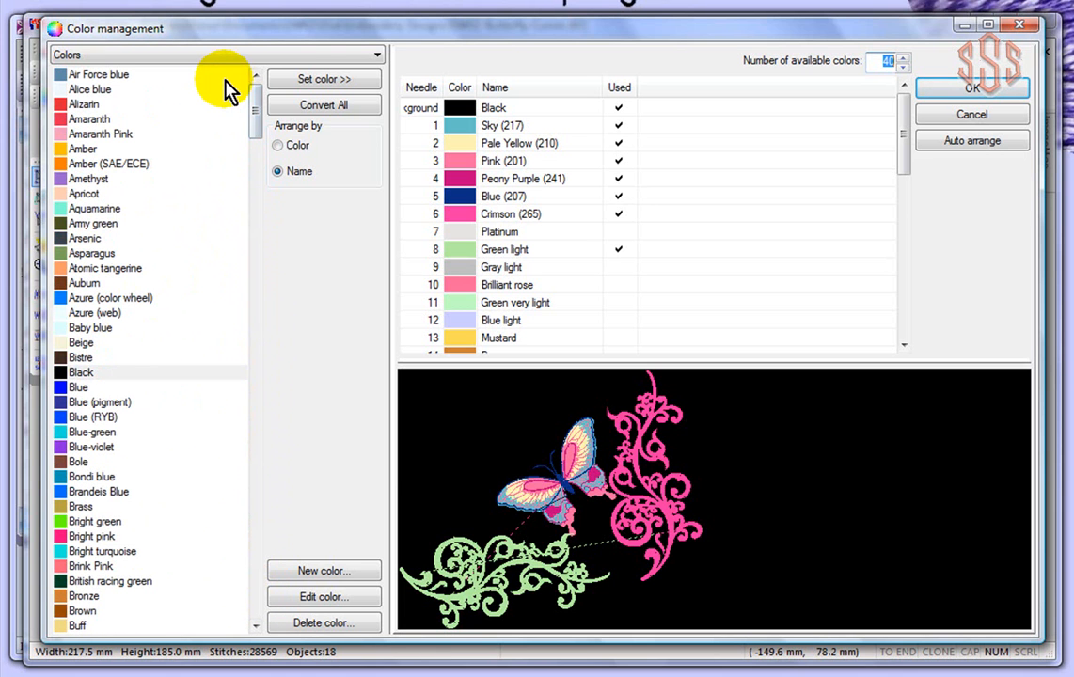
left_click(377, 58)
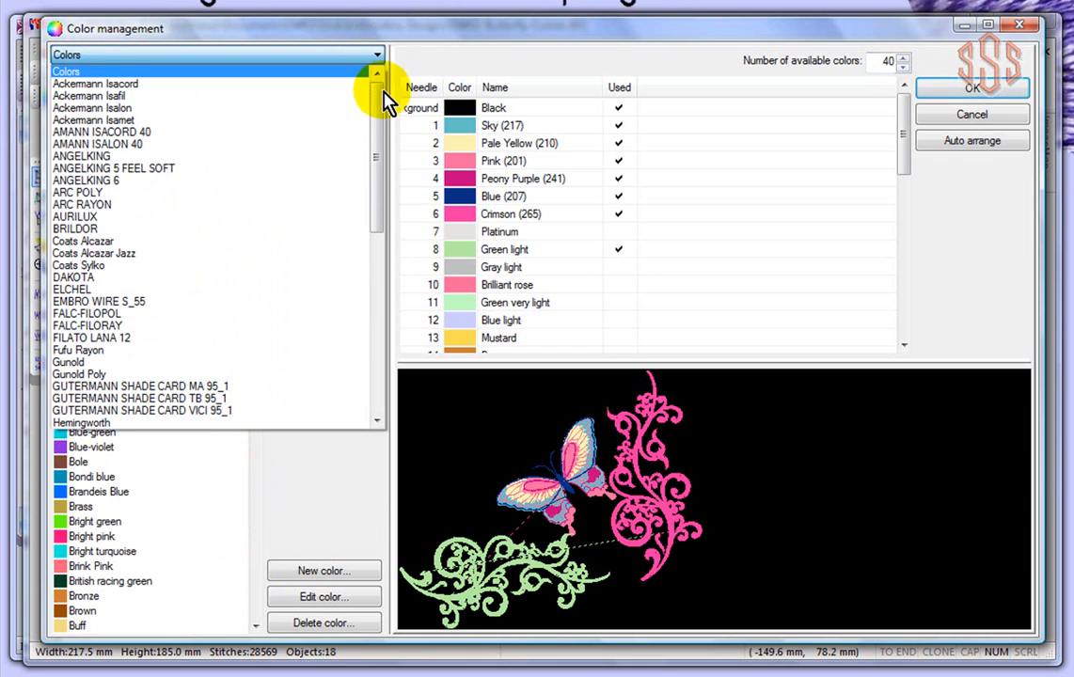
left_click_drag(378, 132, 384, 240)
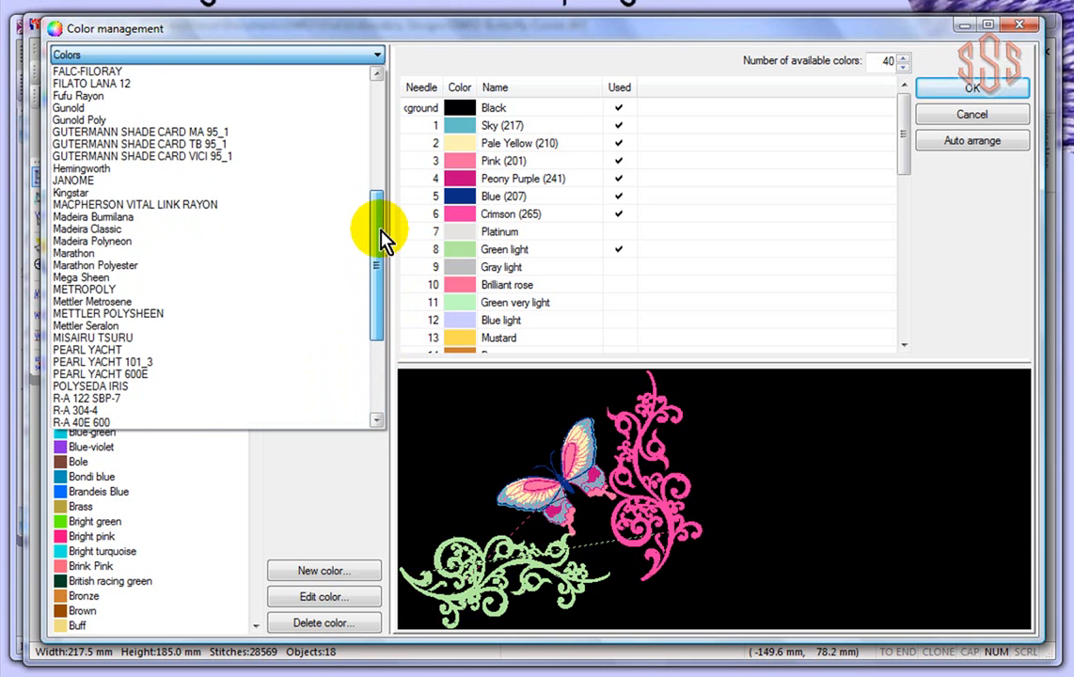
left_click(106, 230)
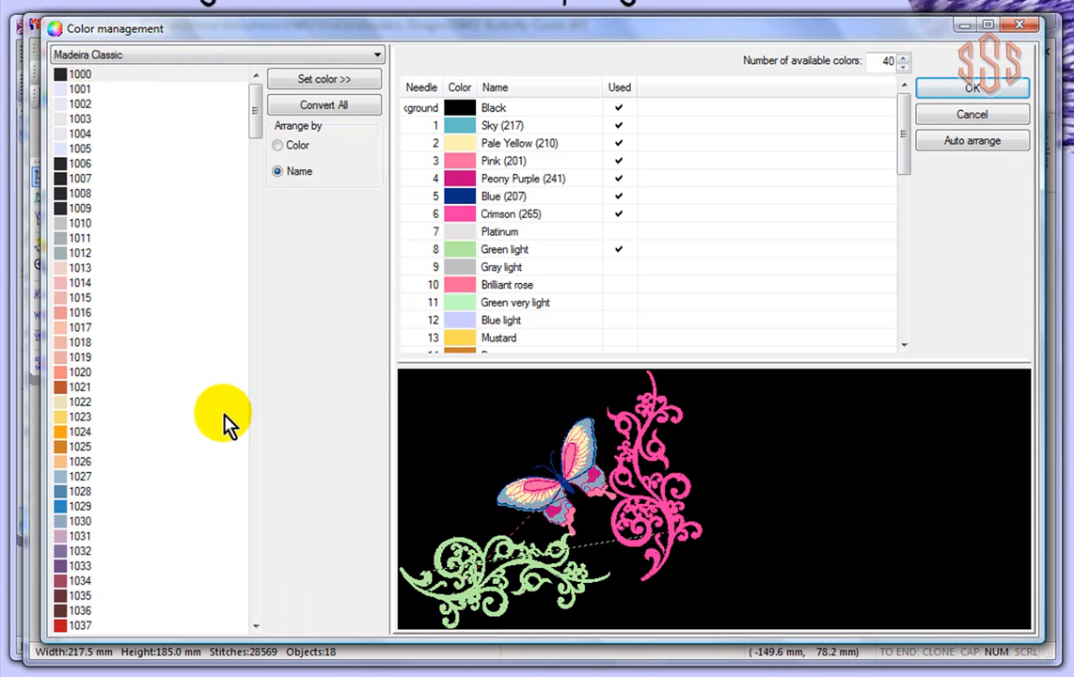
left_click_drag(256, 124, 264, 88)
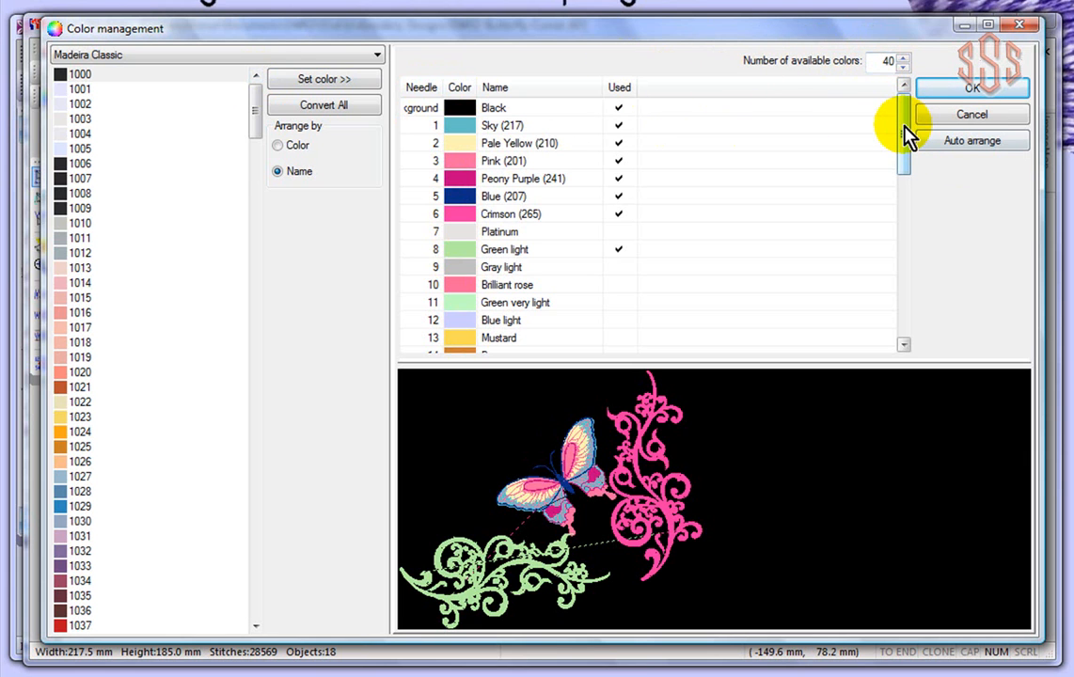
mouse_move(906, 139)
left_mouse_down()
mouse_move(904, 311)
mouse_move(901, 129)
left_mouse_up()
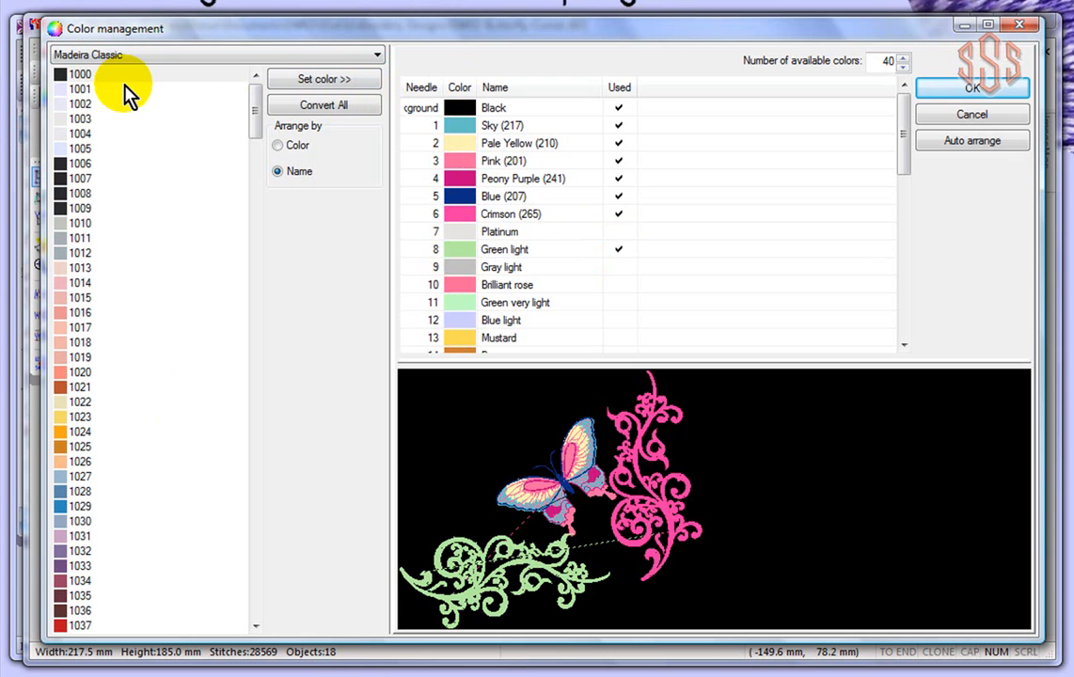
left_click(324, 107)
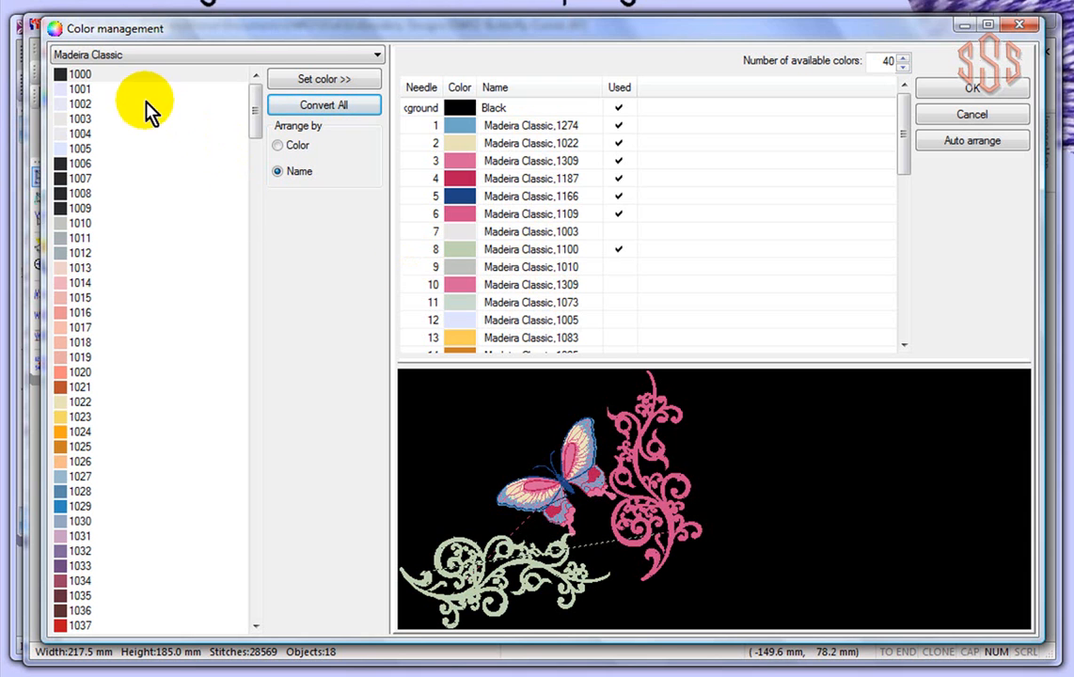
left_click(356, 105)
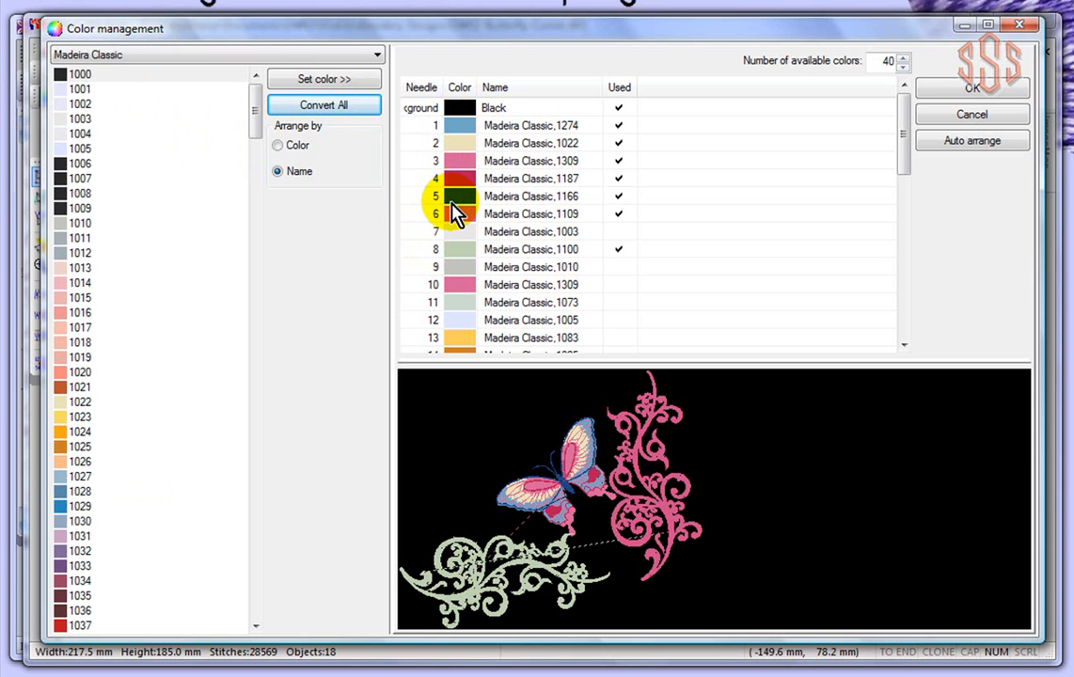
Switch the thread palette back to Colors and view the editor for a new color, cancelling it without creating one.
left_click(376, 57)
left_click_drag(379, 325, 379, 100)
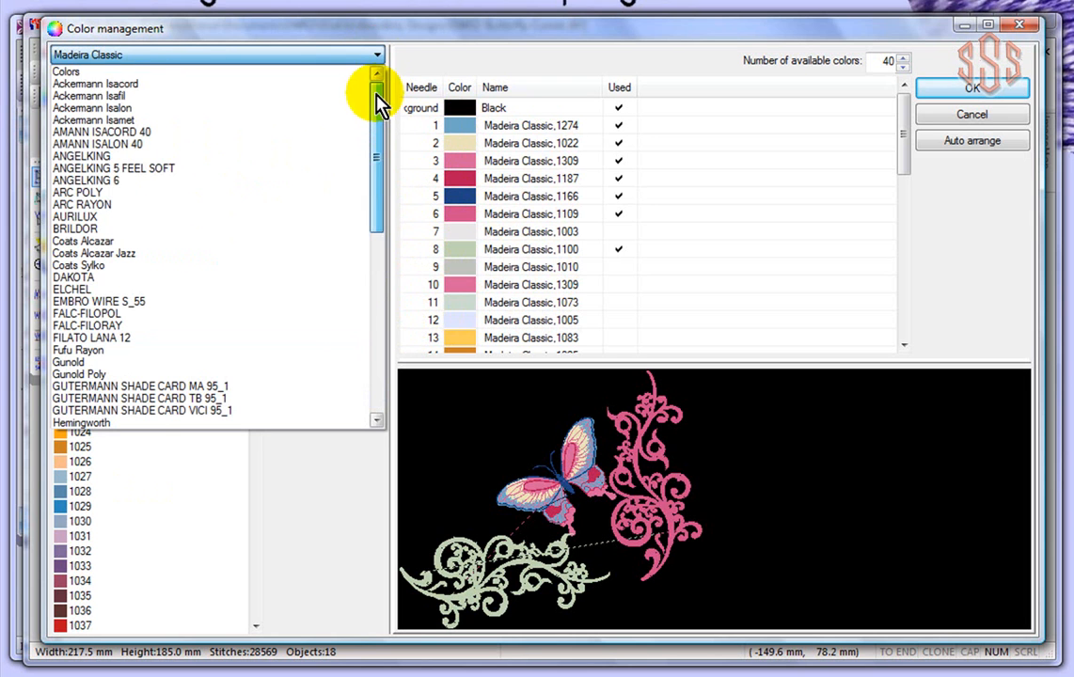
left_click(112, 74)
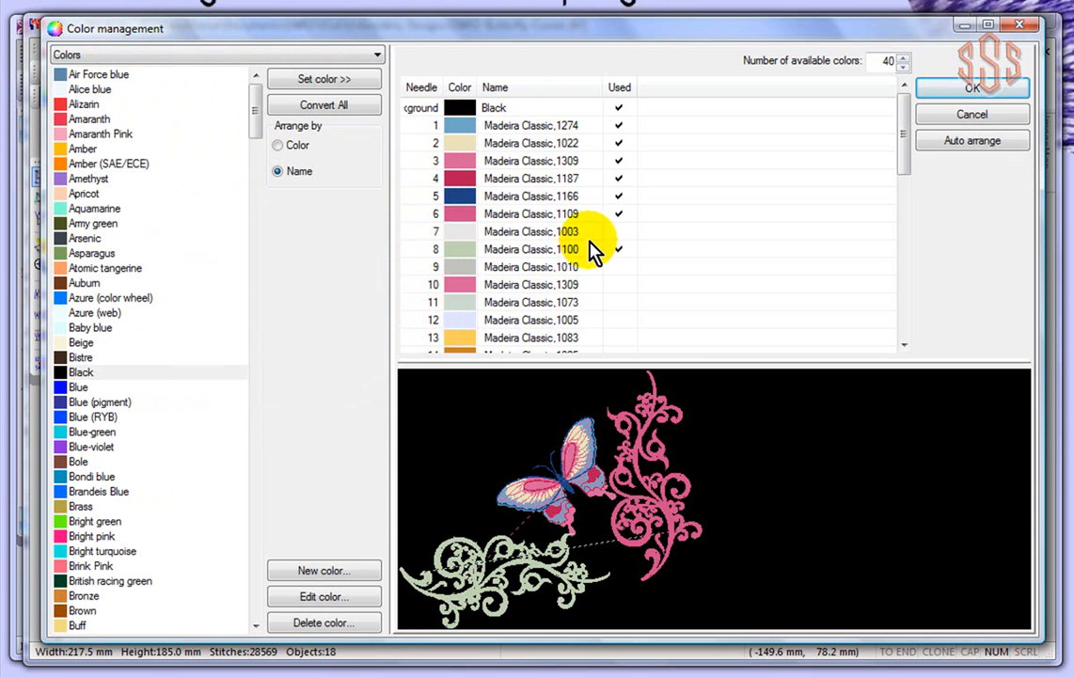
left_click(323, 574)
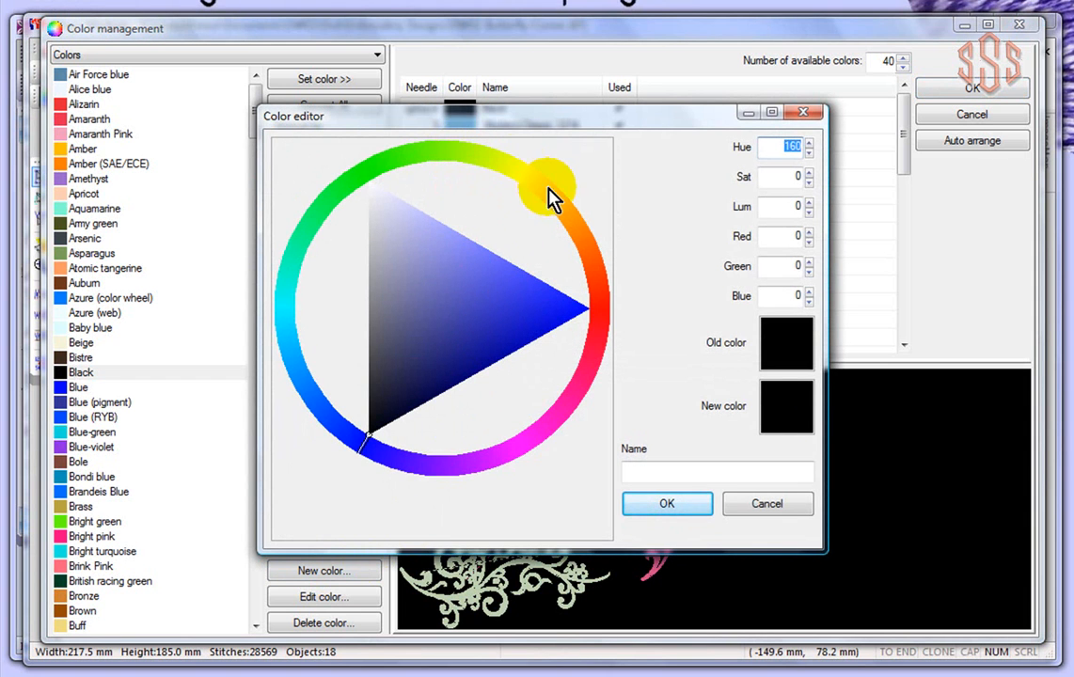
left_click(777, 506)
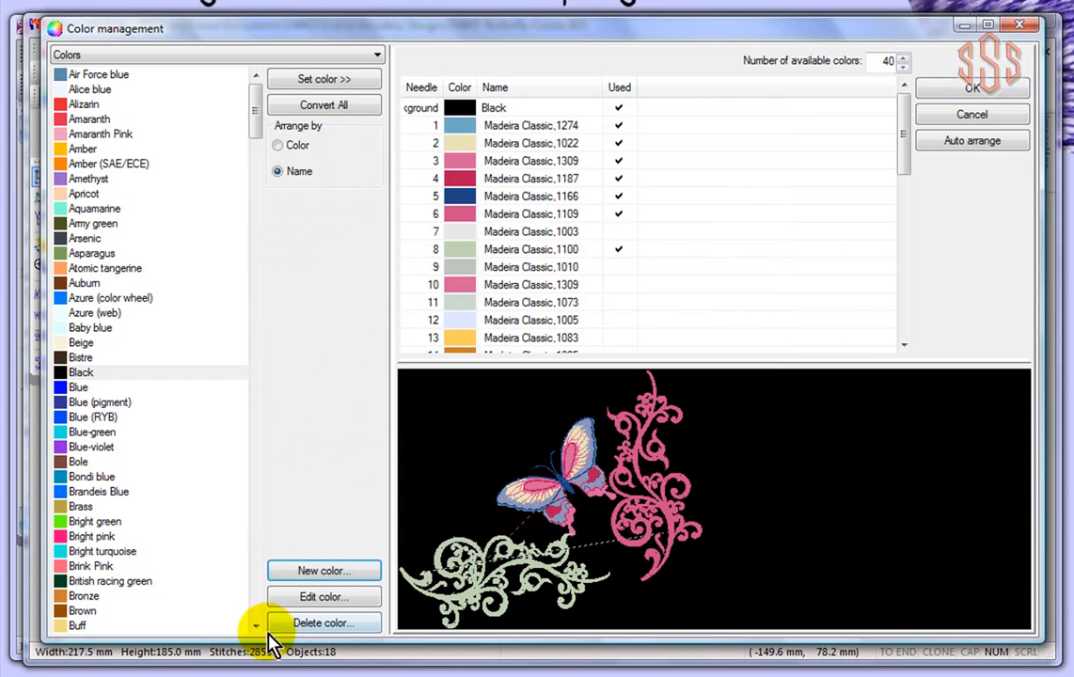
Try a lighter blue of about RGB 54, 148, 241 for Azure (color wheel), and discard the edit.
left_click(61, 299)
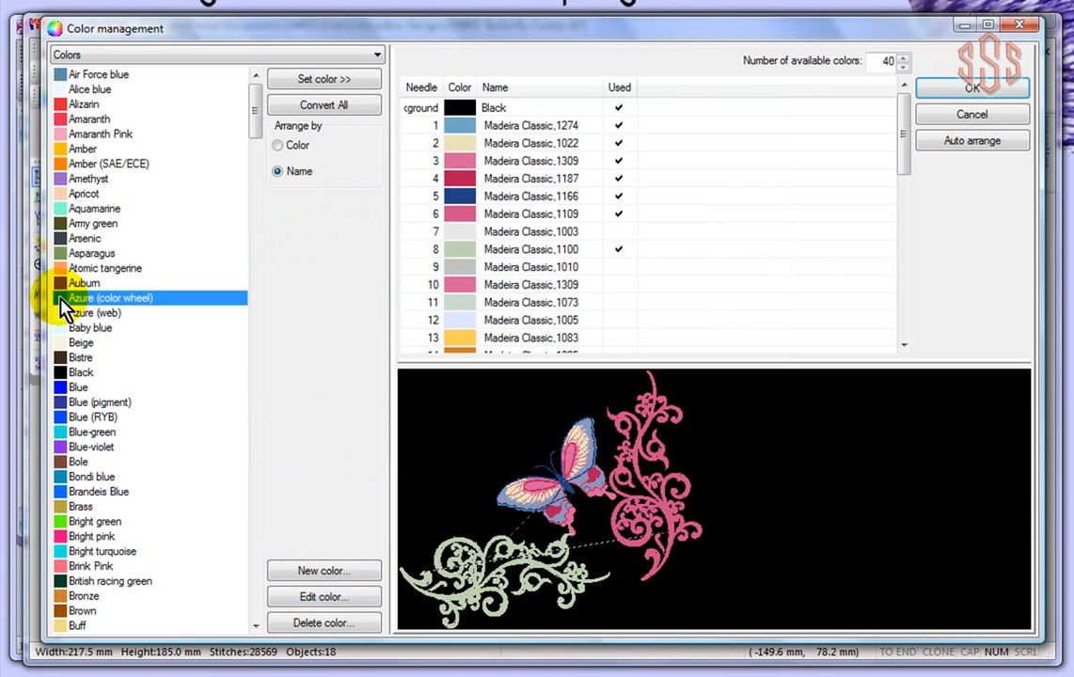
left_click(313, 598)
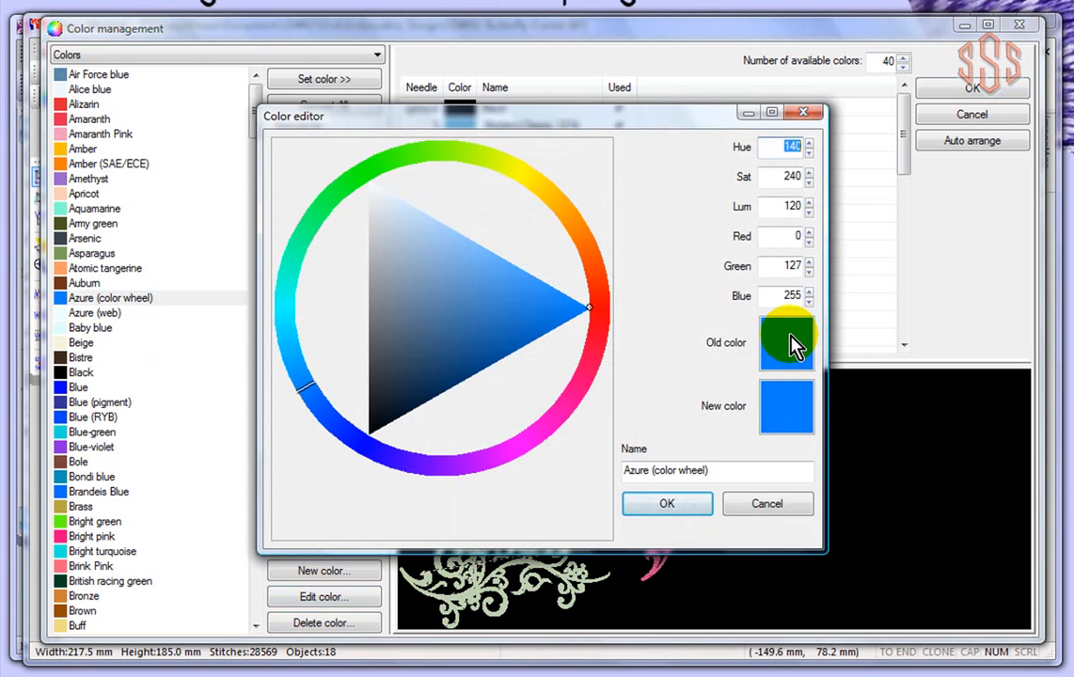
left_click_drag(524, 289, 533, 298)
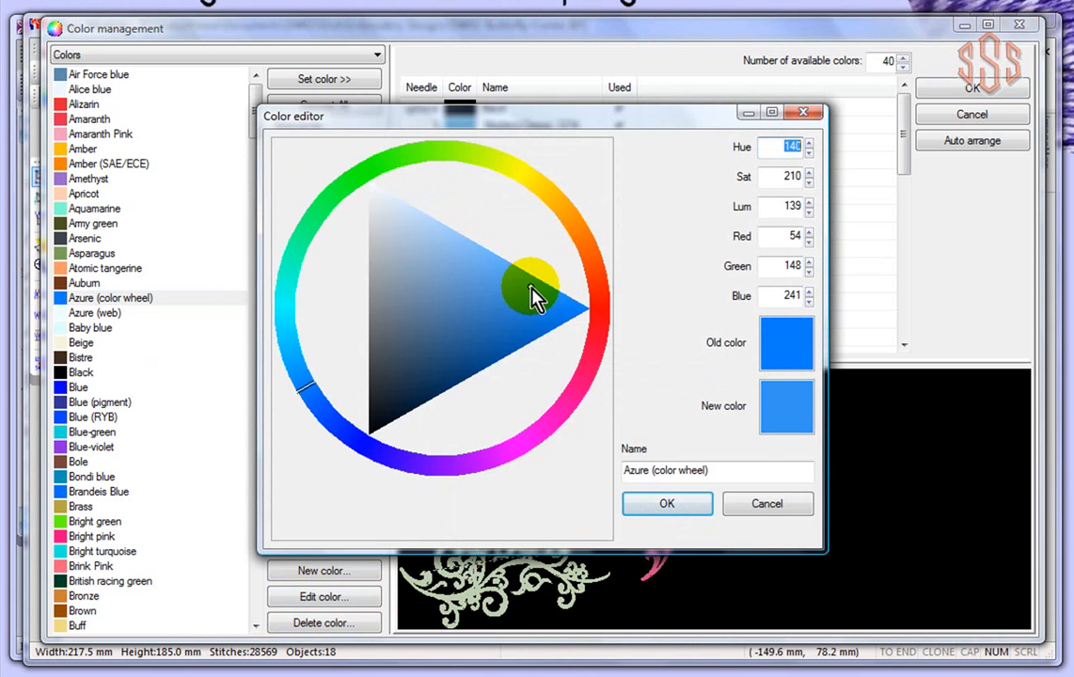
left_click(774, 506)
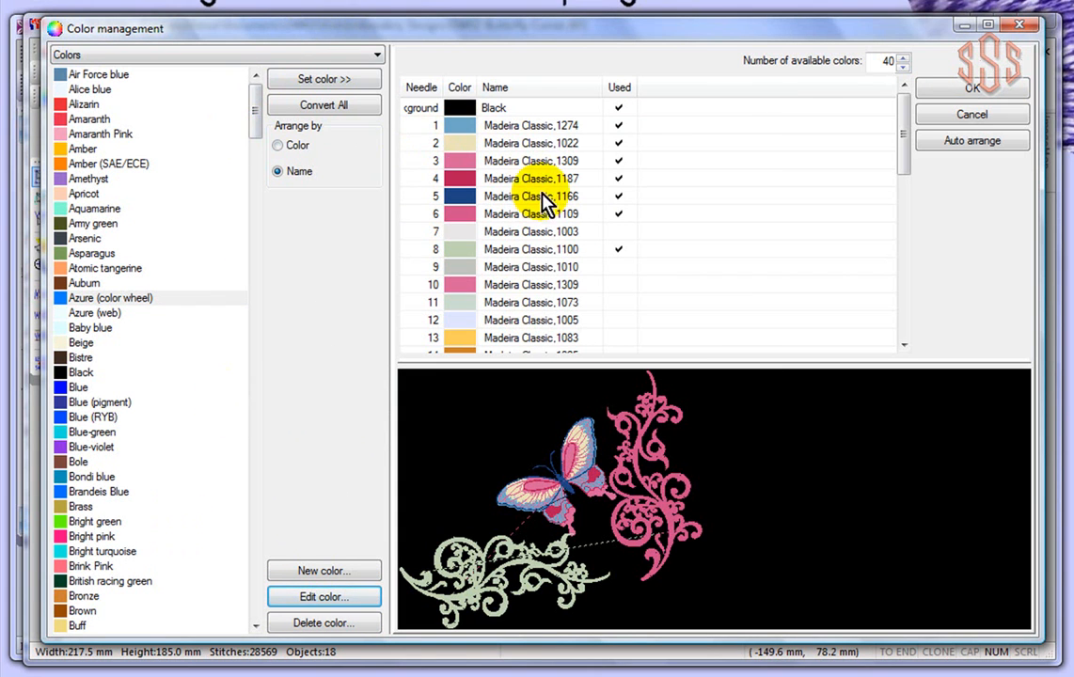
Convert all needle colors to the Colors palette, and discard all the color management changes.
left_click(322, 106)
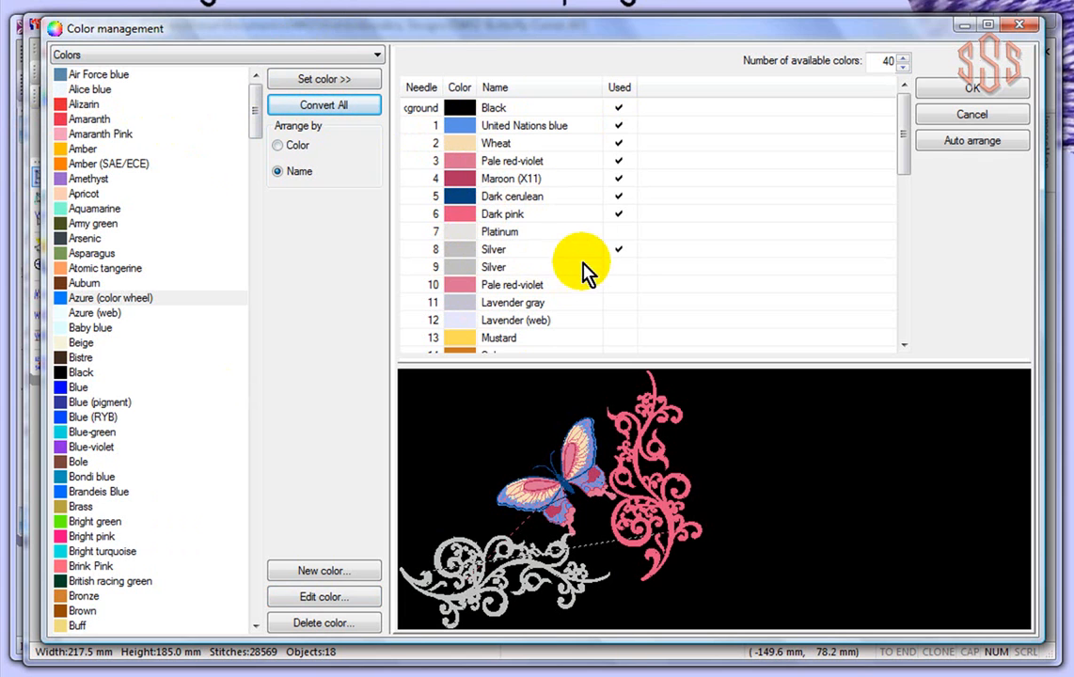
left_click(461, 250)
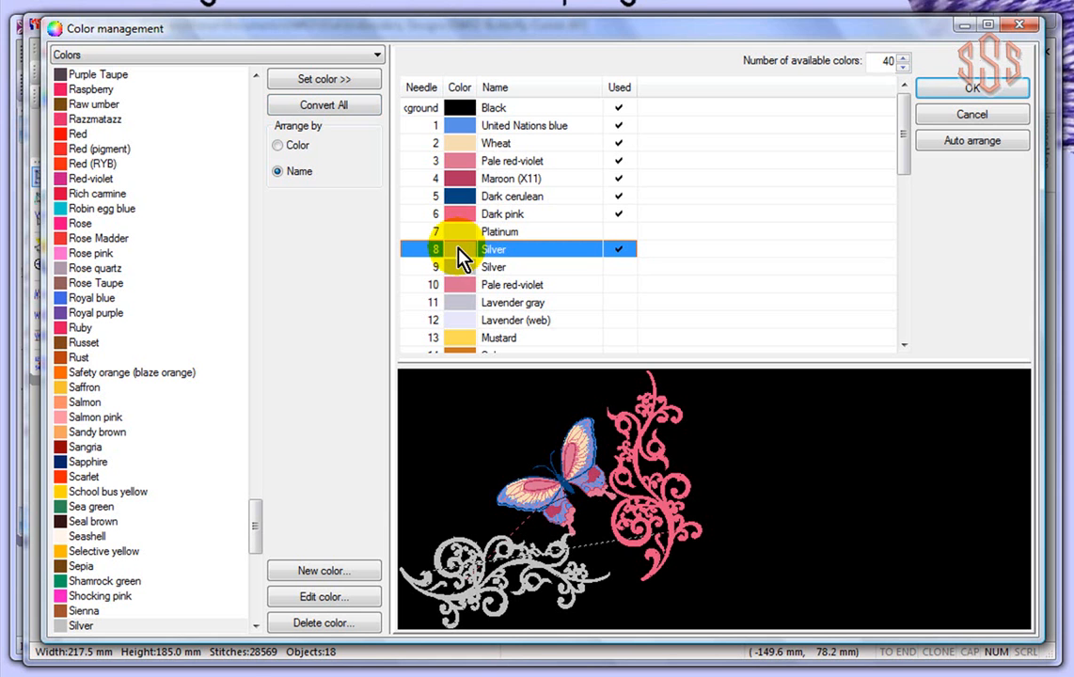
left_click(973, 116)
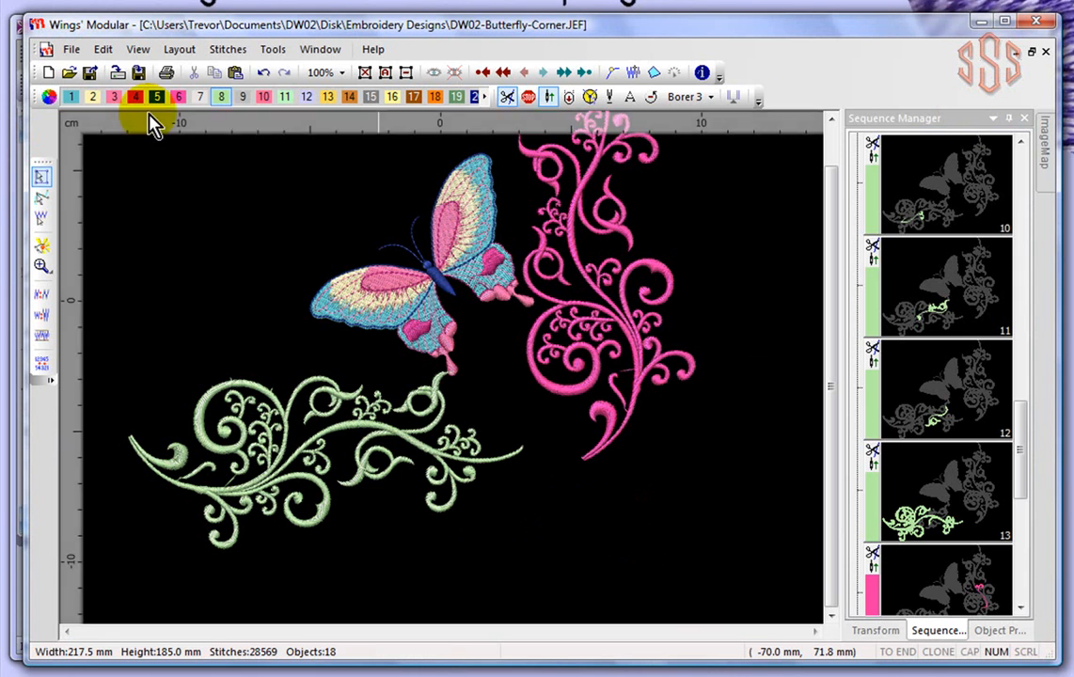
Reopen color management and assign Amaranth Pink to needle 10.
left_click(49, 97)
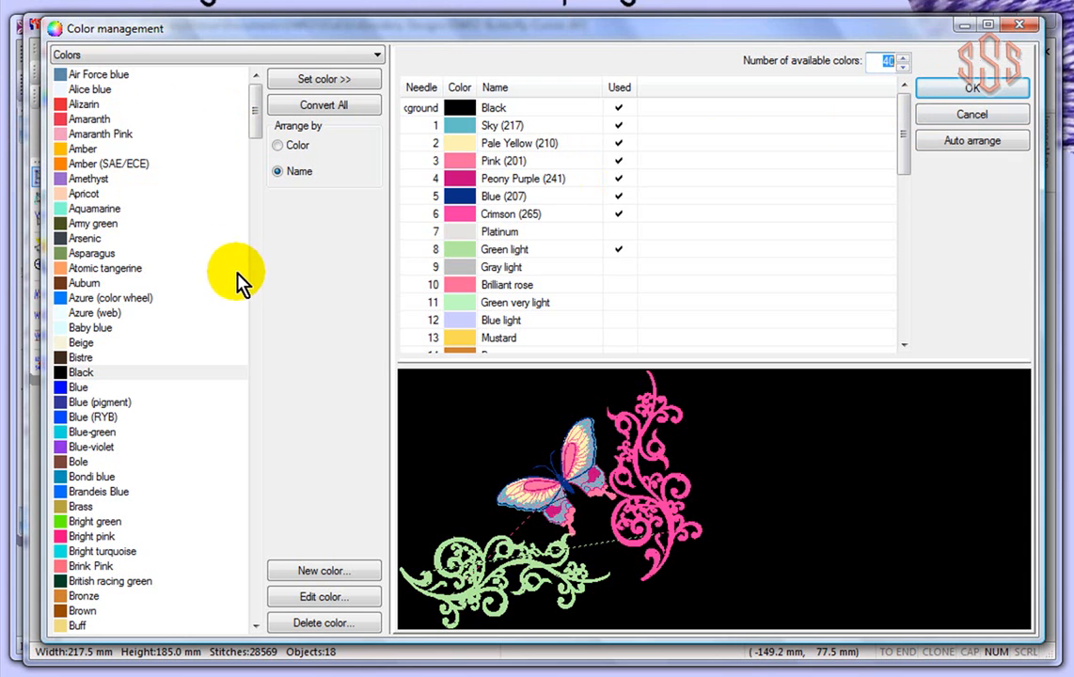
left_click(461, 285)
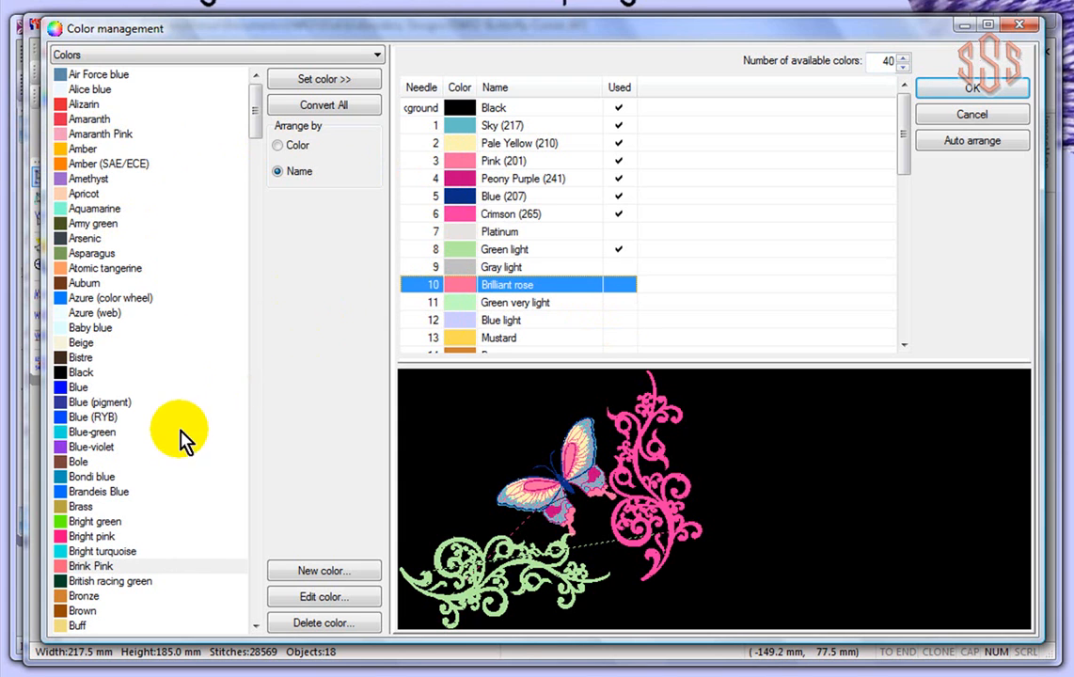
left_click(67, 137)
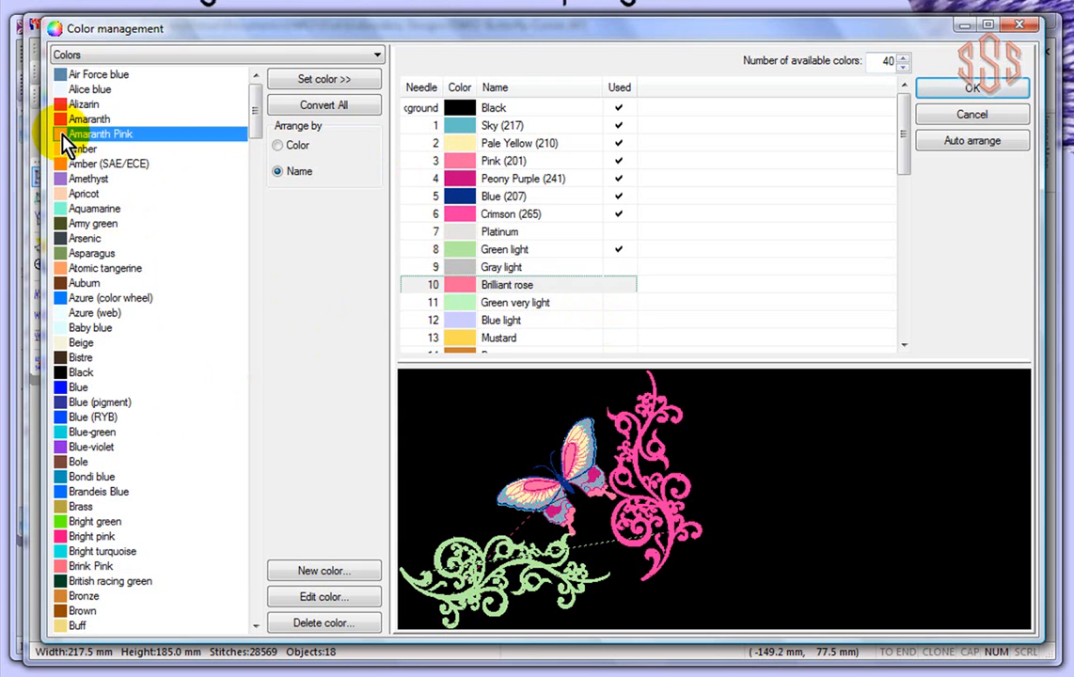
left_click_drag(68, 137, 455, 296)
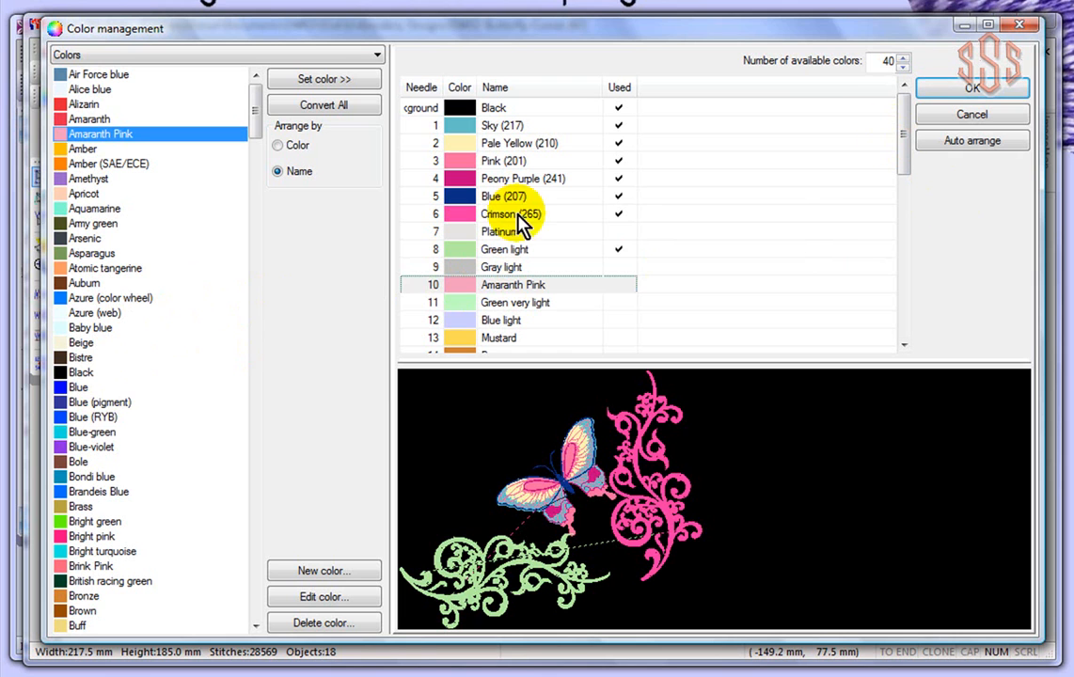
Assign Asparagus to needle 8 and apply the color changes to the design.
left_click_drag(73, 252, 461, 256)
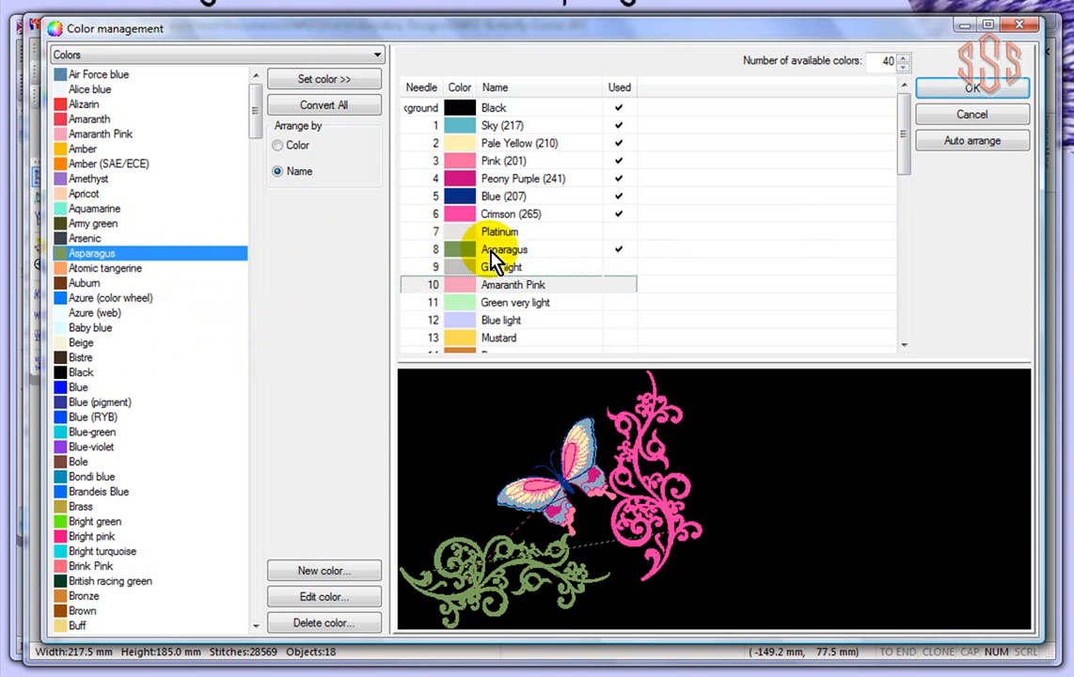
left_click(974, 89)
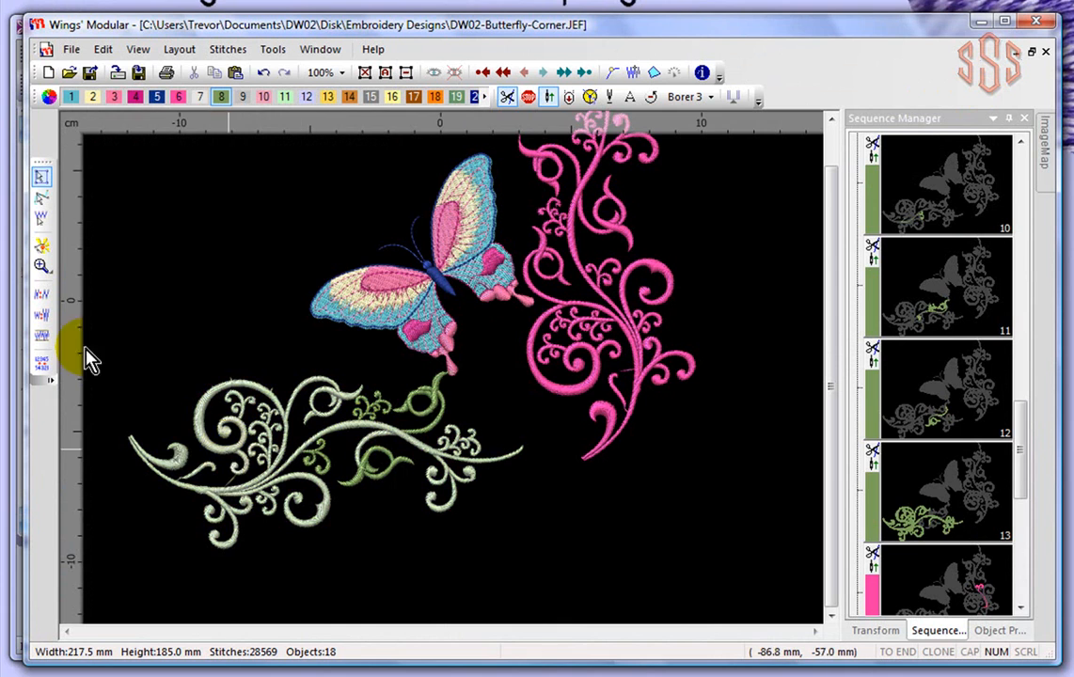
left_click(223, 97)
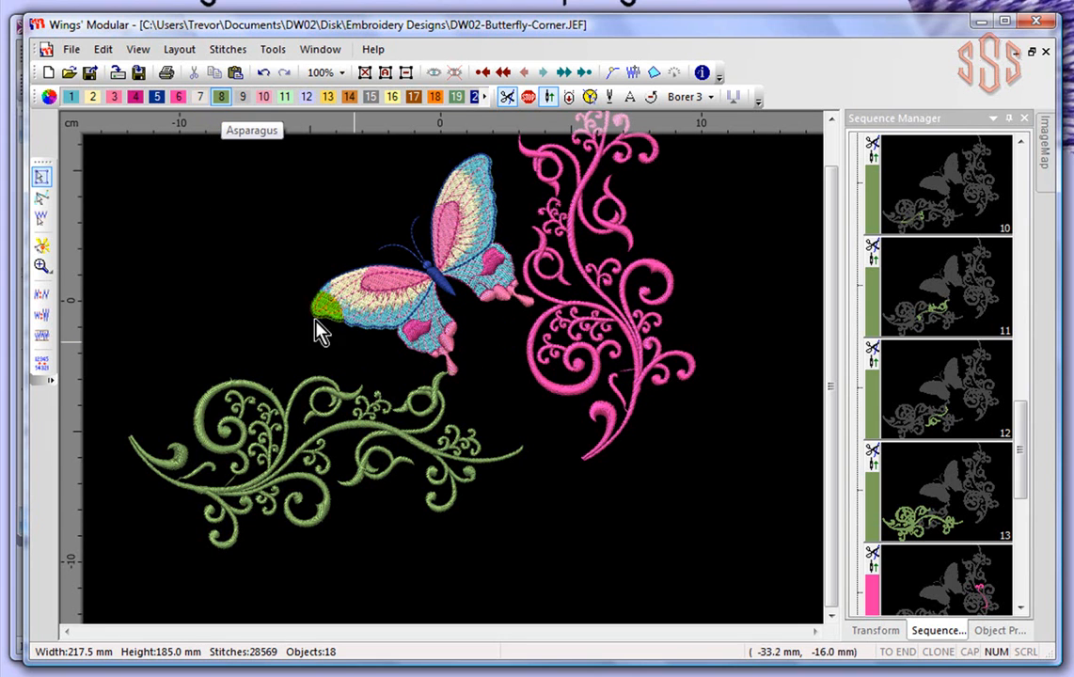